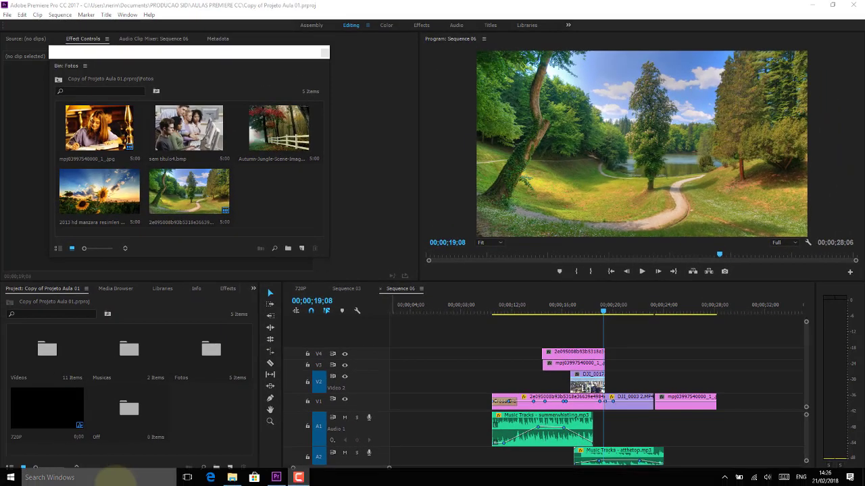
- View MICROFONE BLUE YETI.png from Pictures, close it, then open PH031_1.webp
left_click(233, 478)
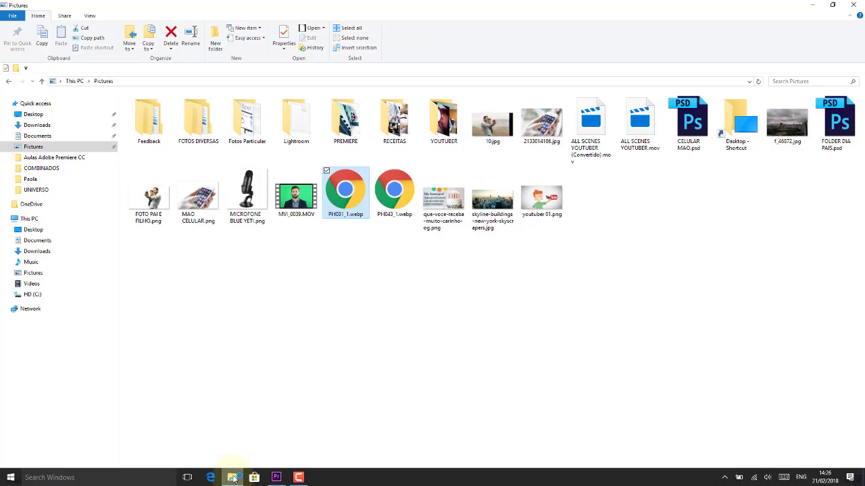
left_click(244, 195)
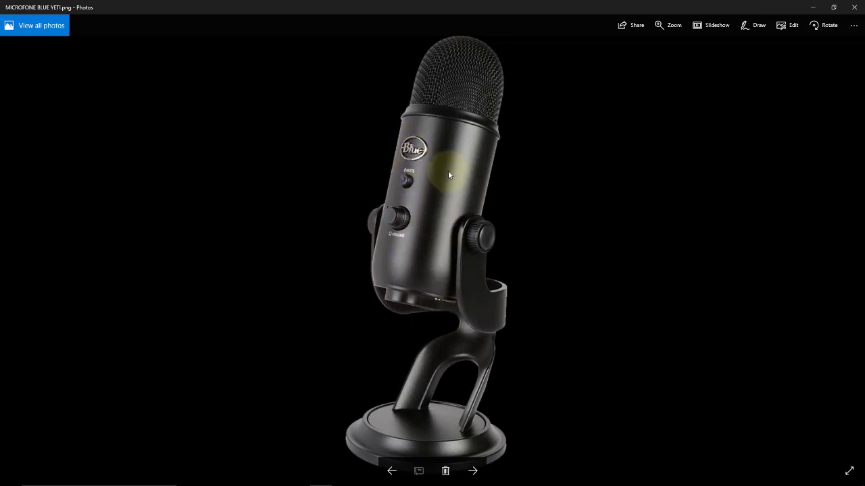
left_click(853, 7)
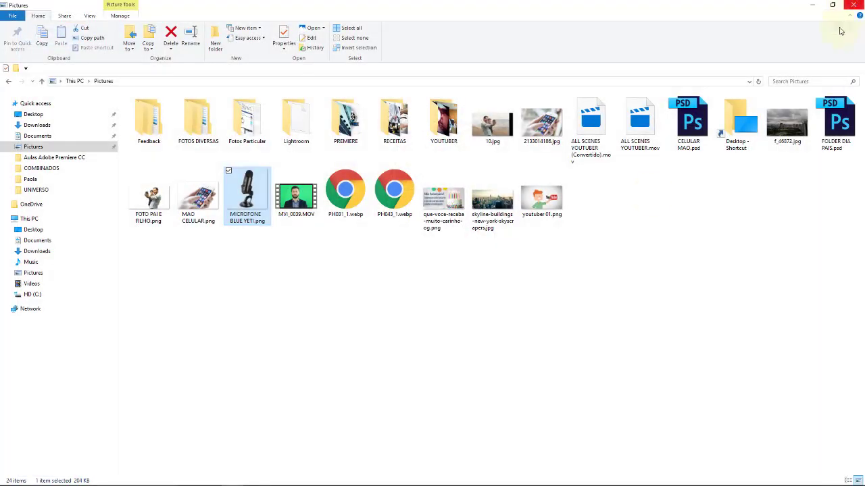
left_click(363, 188)
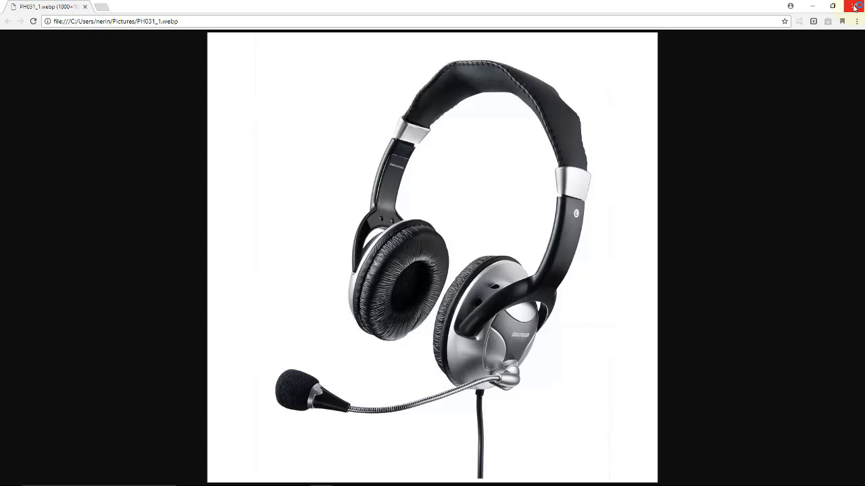
left_click(855, 8)
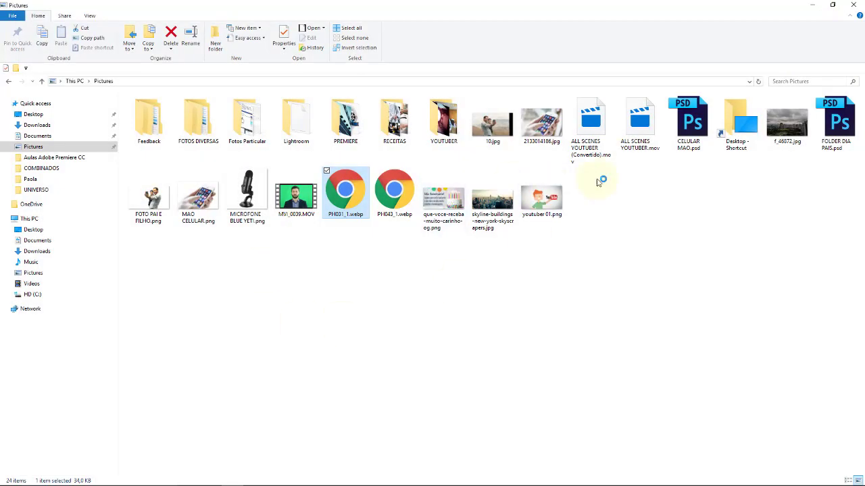
- Record a voice-over on Audio 1 starting at 00;00;25;08, creating Audio 1_2.wav
left_click(814, 8)
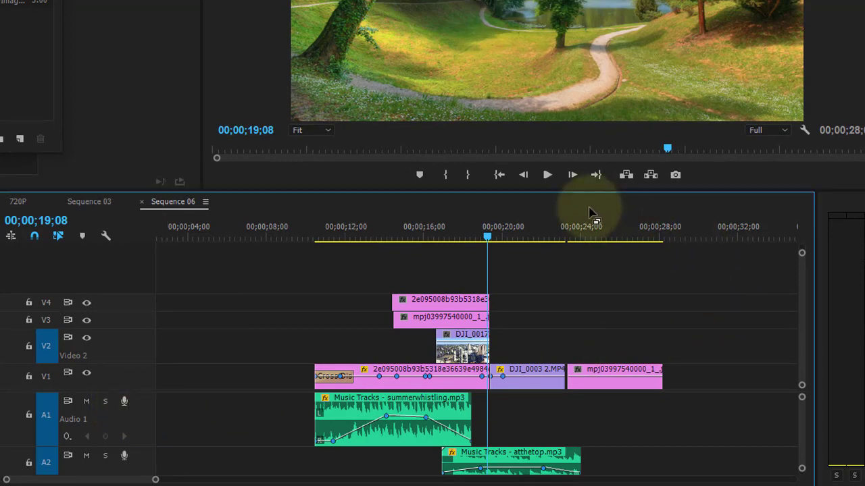
left_click(607, 219)
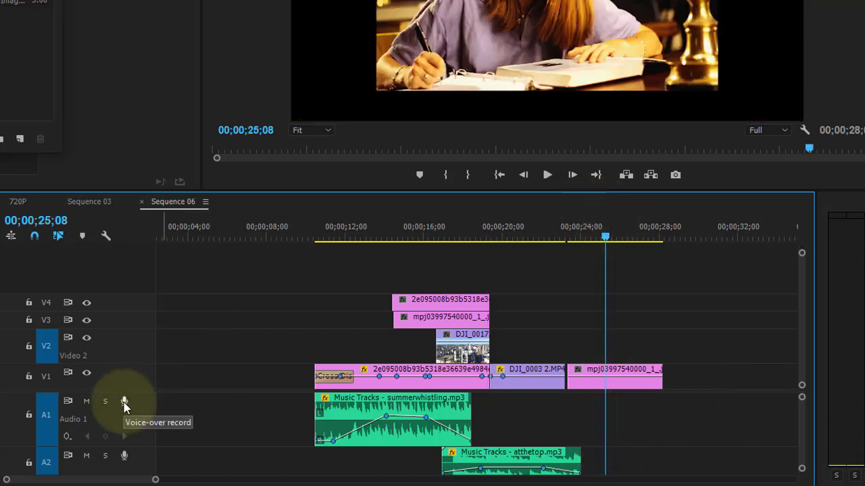
left_click(124, 403)
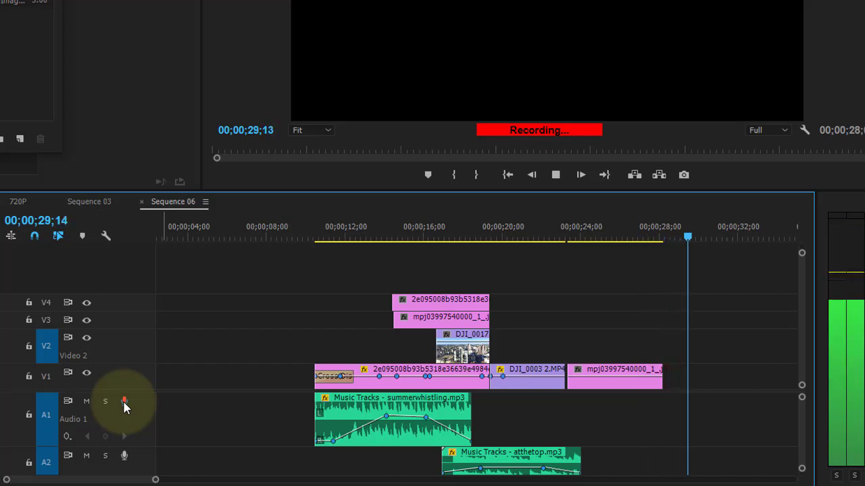
left_click(124, 402)
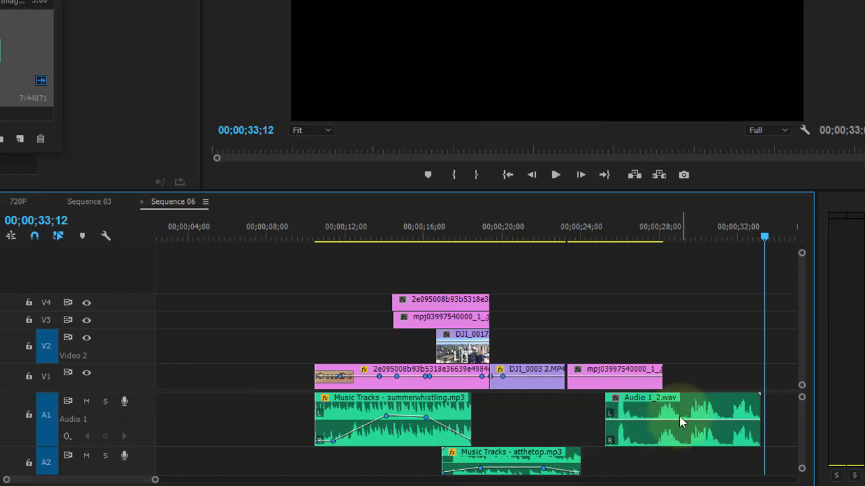
- Delete the Audio 1_2.wav take and turn the speaker volume down to 0
left_click(676, 415)
key("Delete")
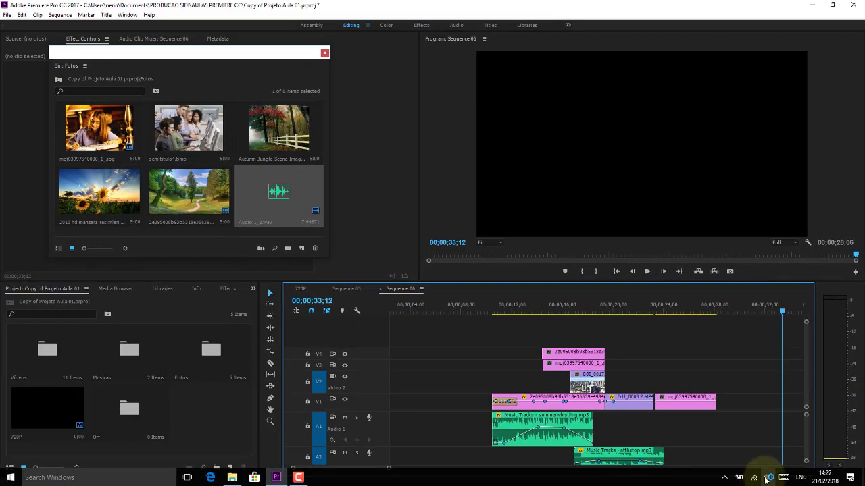
left_click(768, 480)
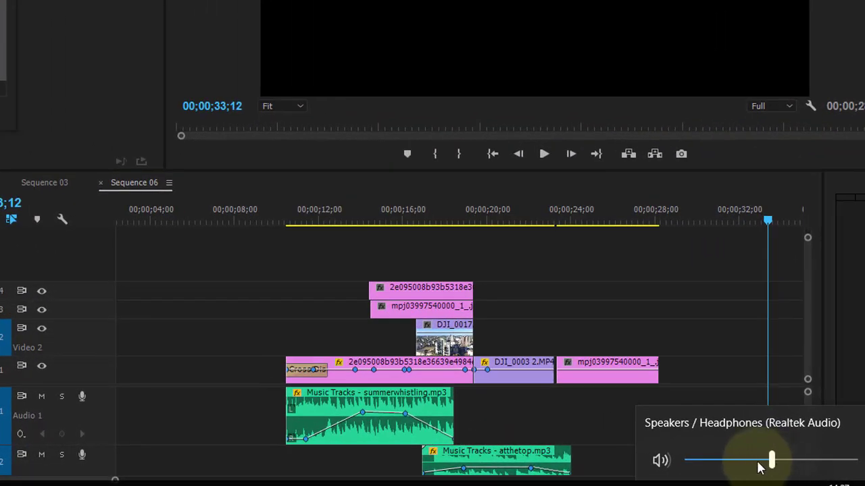
left_click_drag(782, 455, 720, 458)
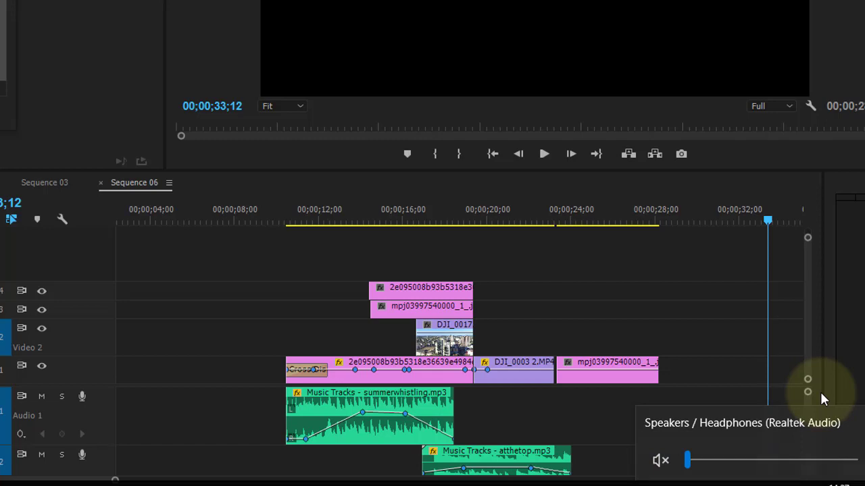
left_click(292, 210)
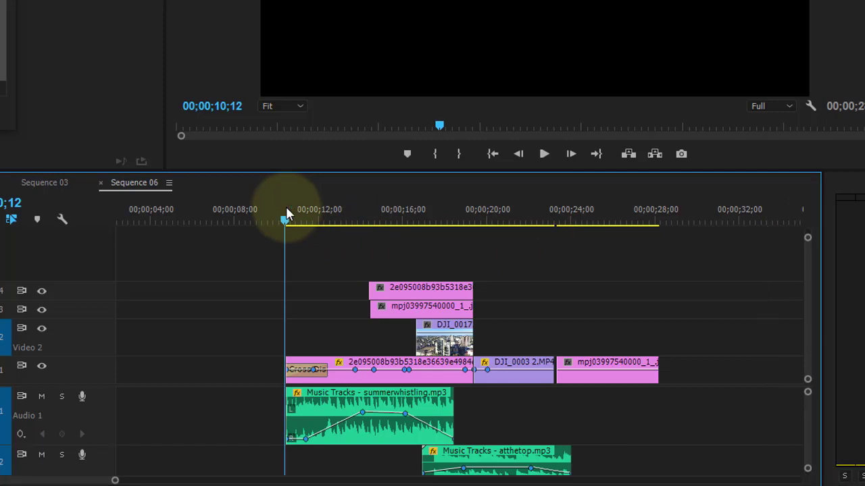
- Record a new voice-over take, Audio 1_3.wav, on Audio 1 from about 00;00;27;28
left_click_drag(286, 210, 662, 221)
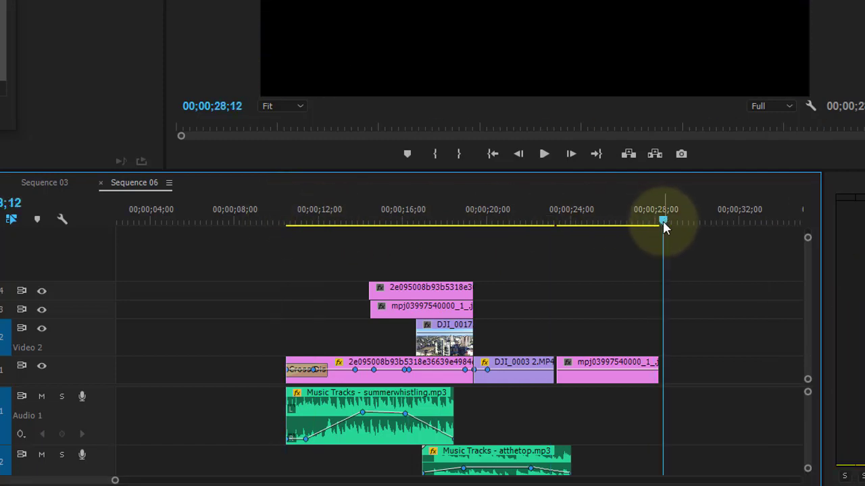
left_click(80, 399)
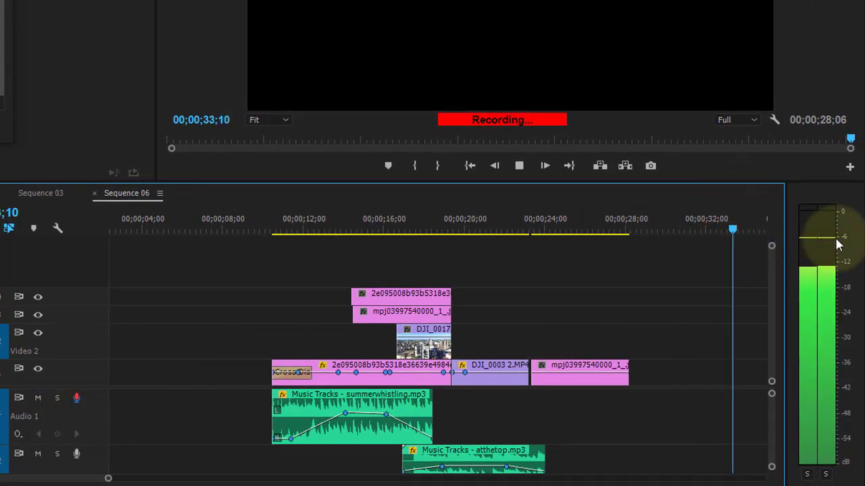
left_click(508, 121)
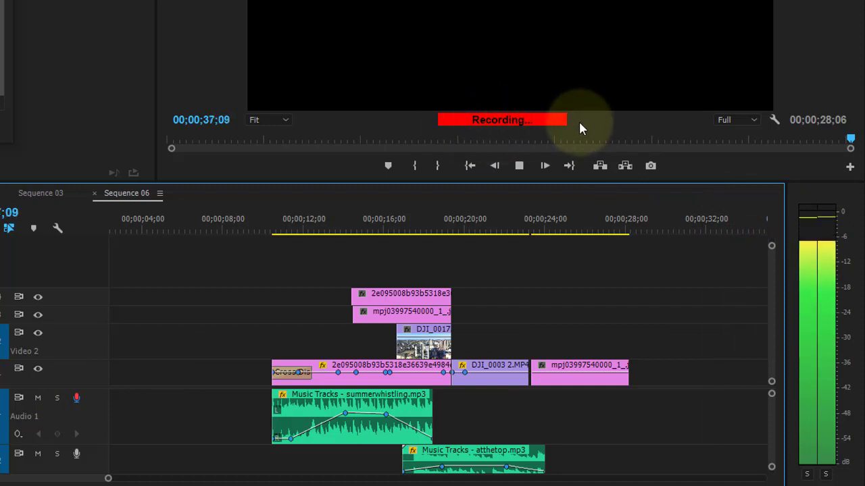
left_click(624, 302)
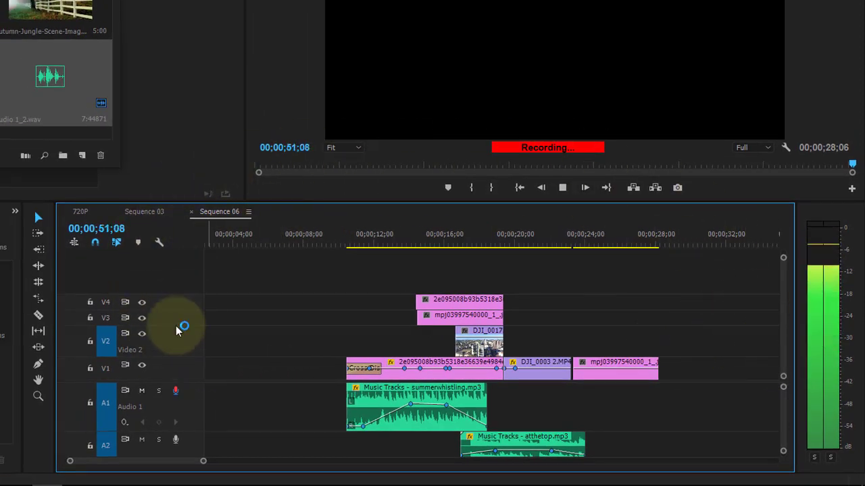
left_click(177, 392)
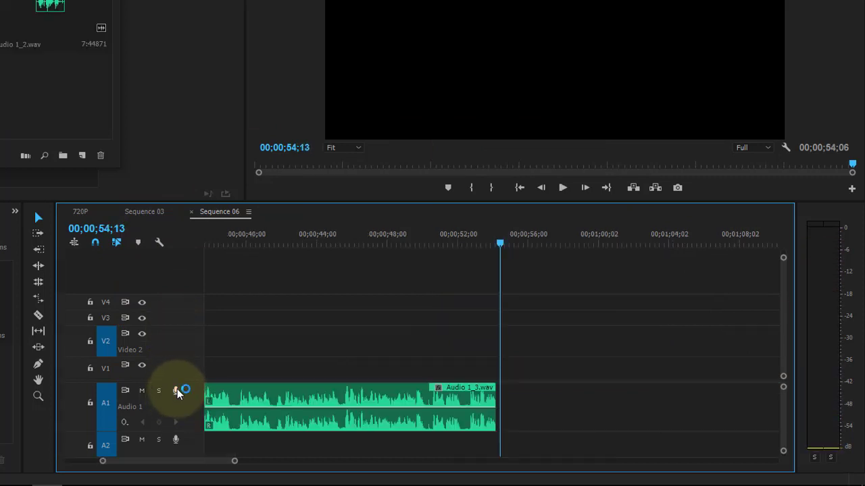
- Play the sequence from about 27 seconds to 43;06 with the system volume raised to 67
left_click_drag(192, 465, 170, 462)
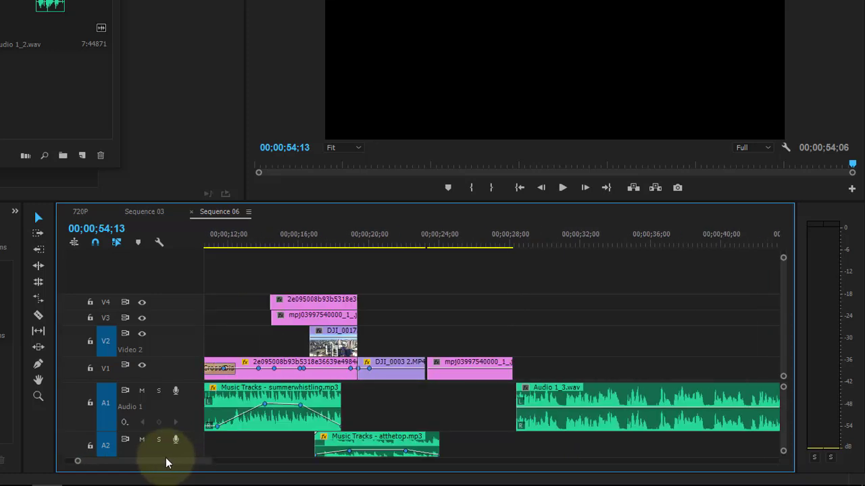
left_click(414, 232)
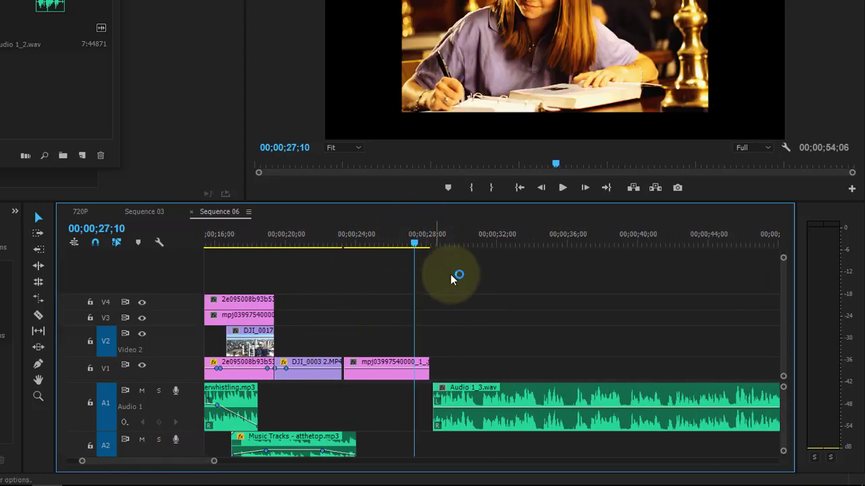
left_click(424, 236)
key("space")
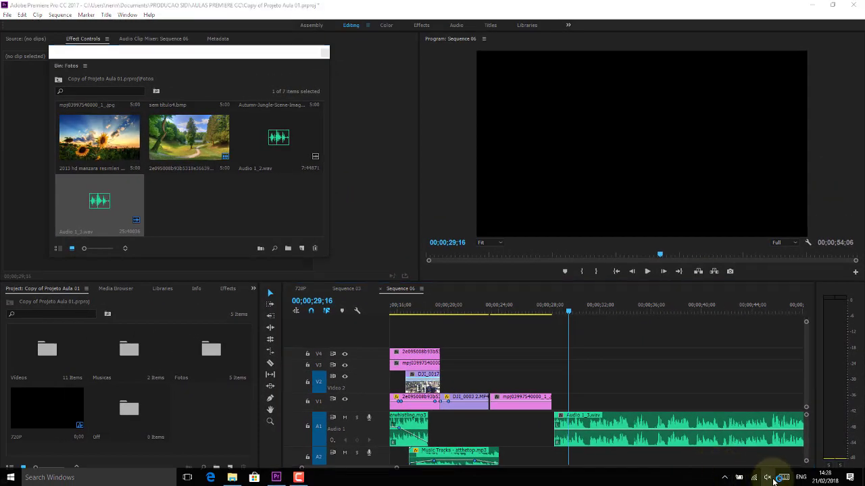
left_click(770, 478)
left_click_drag(735, 456, 802, 456)
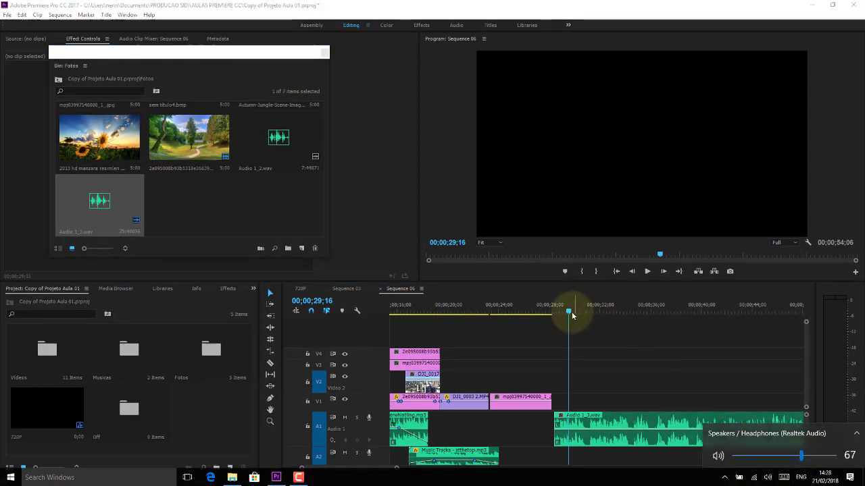
left_click_drag(558, 307, 553, 307)
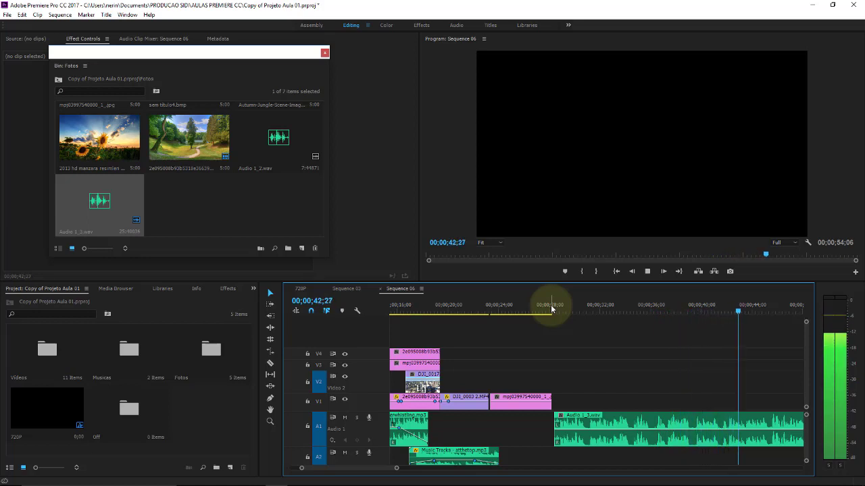
key("space")
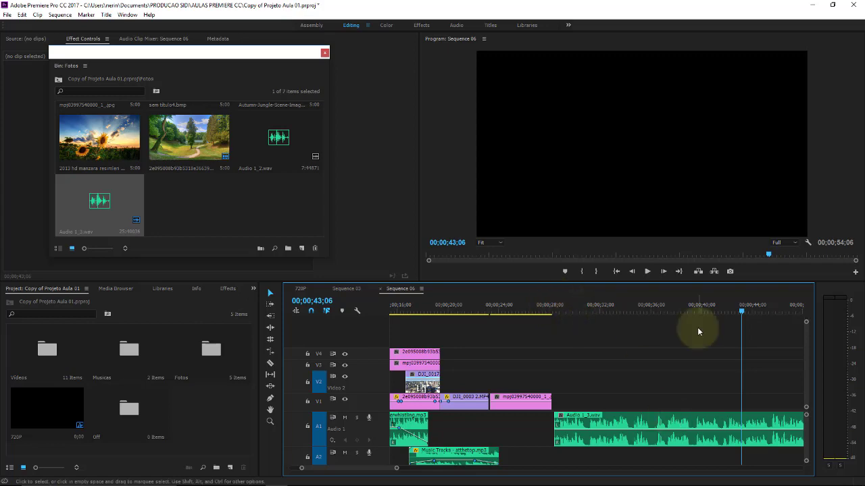
- Open the Windows Recording devices list, showing Yeti Stereo Microphone as the default
mouse_move(759, 480)
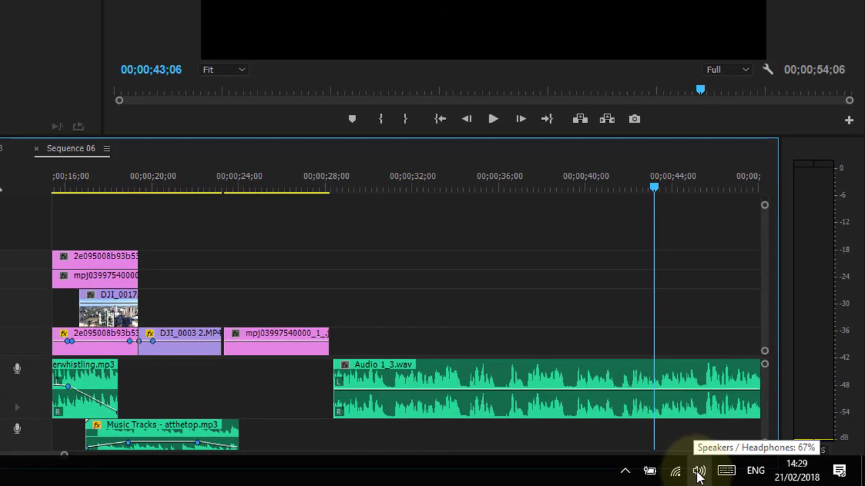
right_click(723, 476)
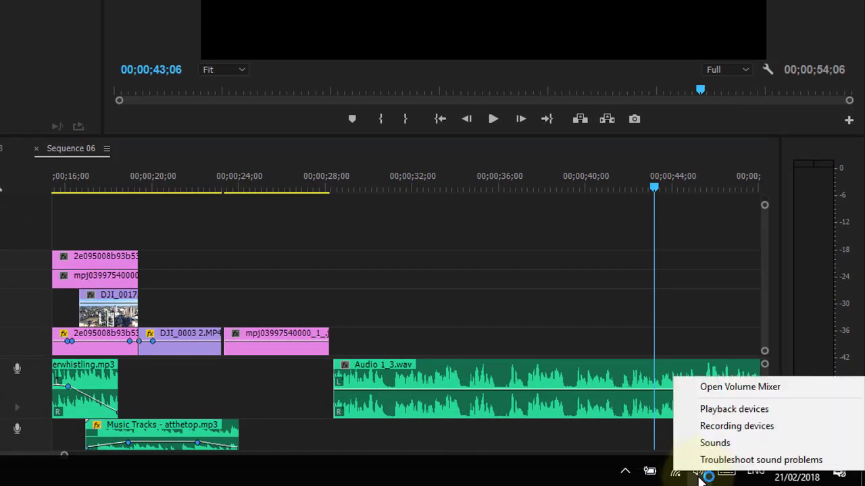
left_click(767, 427)
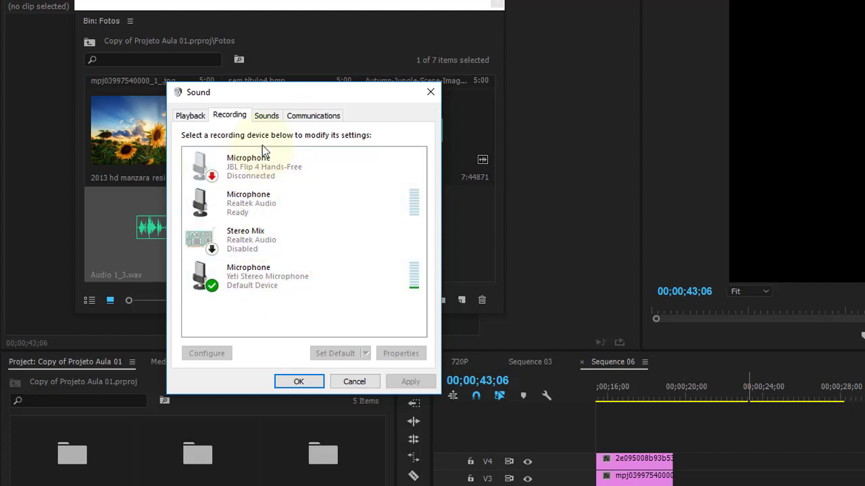
left_click(365, 384)
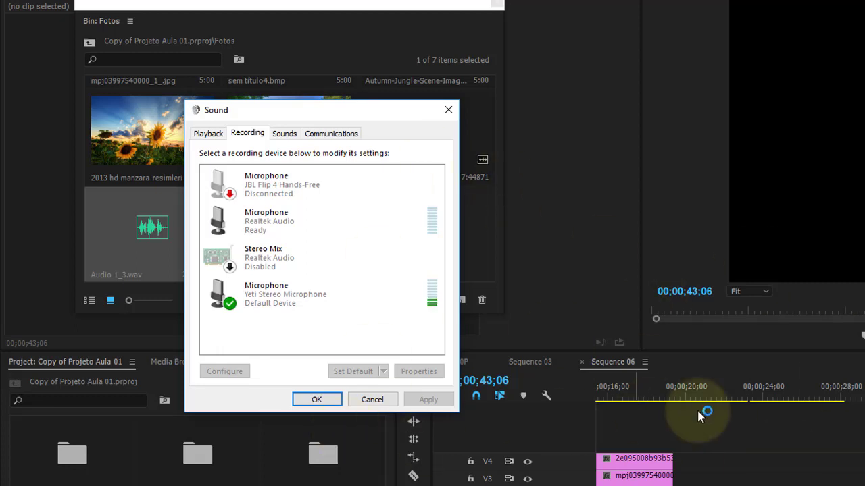
left_click(302, 288)
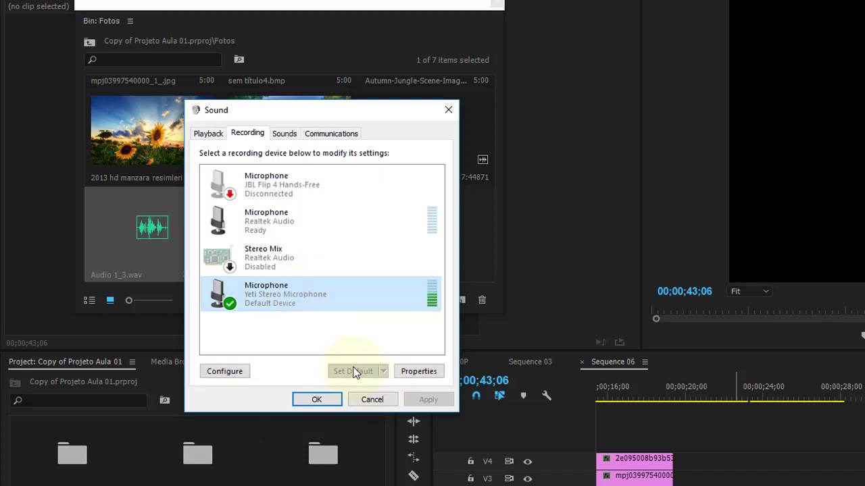
left_click(327, 227)
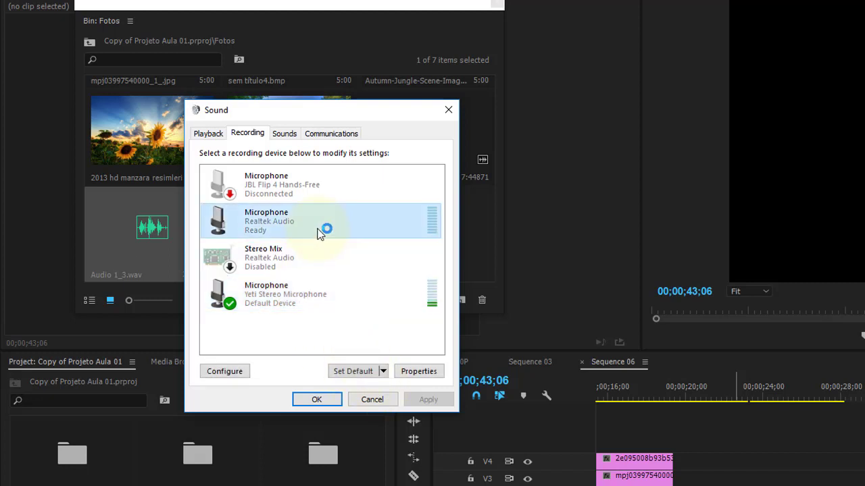
left_click(351, 368)
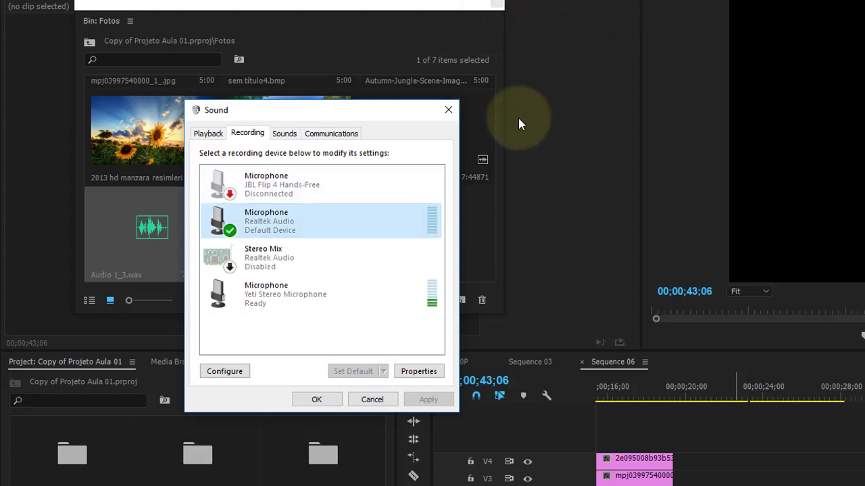
left_click(269, 290)
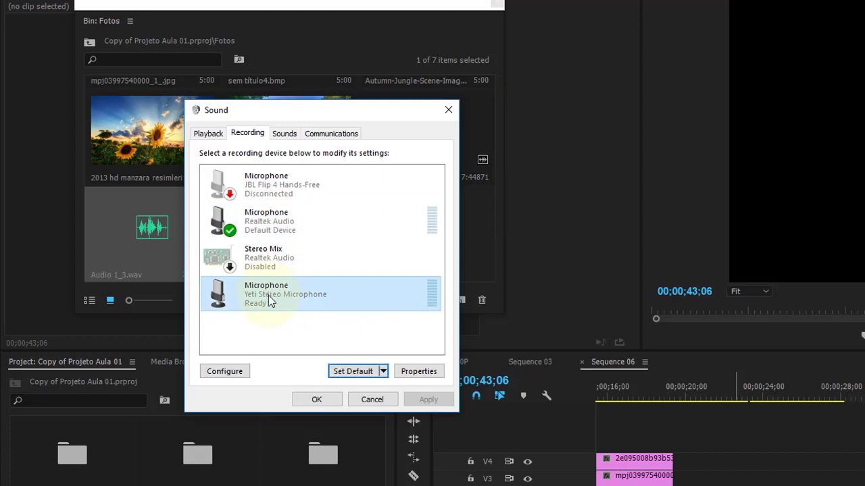
left_click(367, 374)
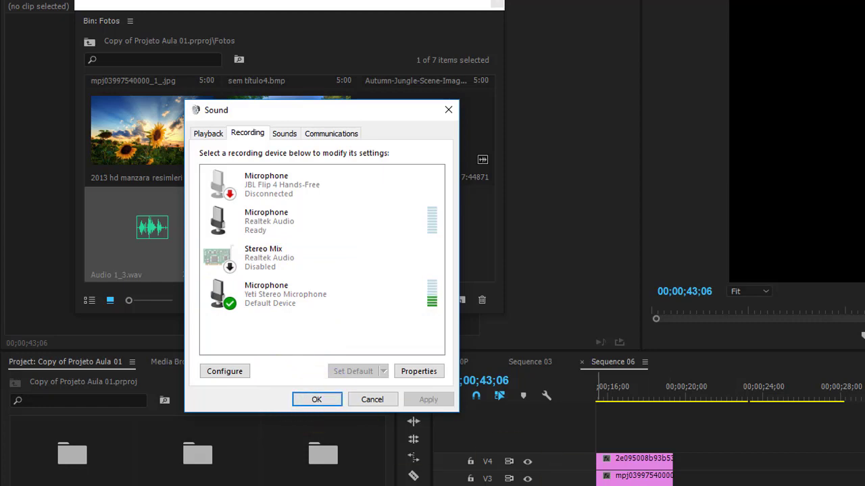
left_click(324, 397)
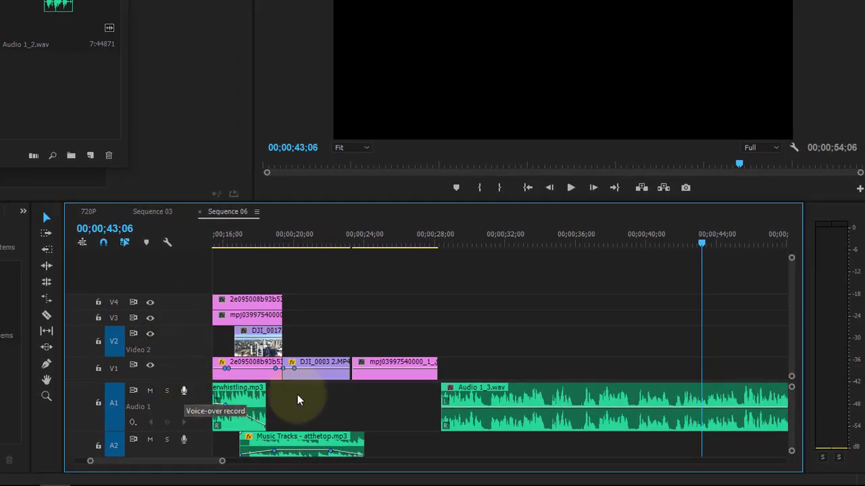
- Reveal tracks A3–A6 and move Audio 1_3.wav onto A2 starting at 25;04
left_click(400, 236)
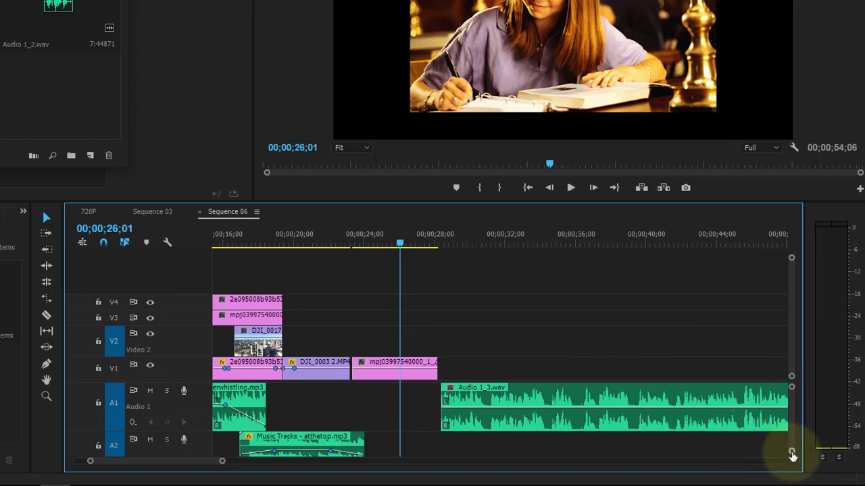
left_click_drag(193, 381, 200, 291)
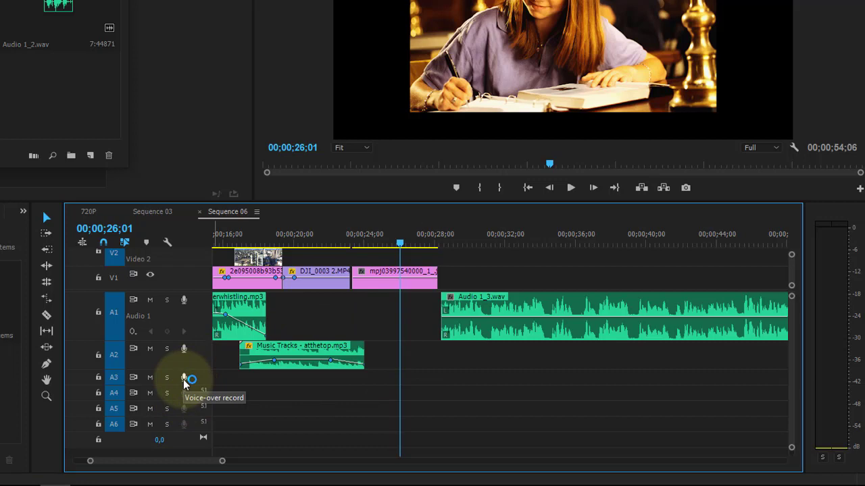
mouse_move(491, 304)
left_mouse_down()
mouse_move(449, 306)
mouse_move(430, 384)
mouse_move(441, 348)
mouse_move(421, 353)
left_mouse_up()
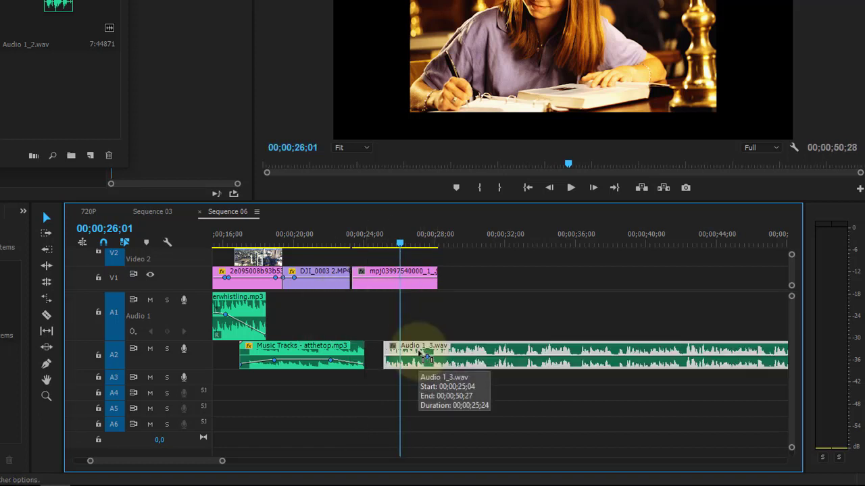